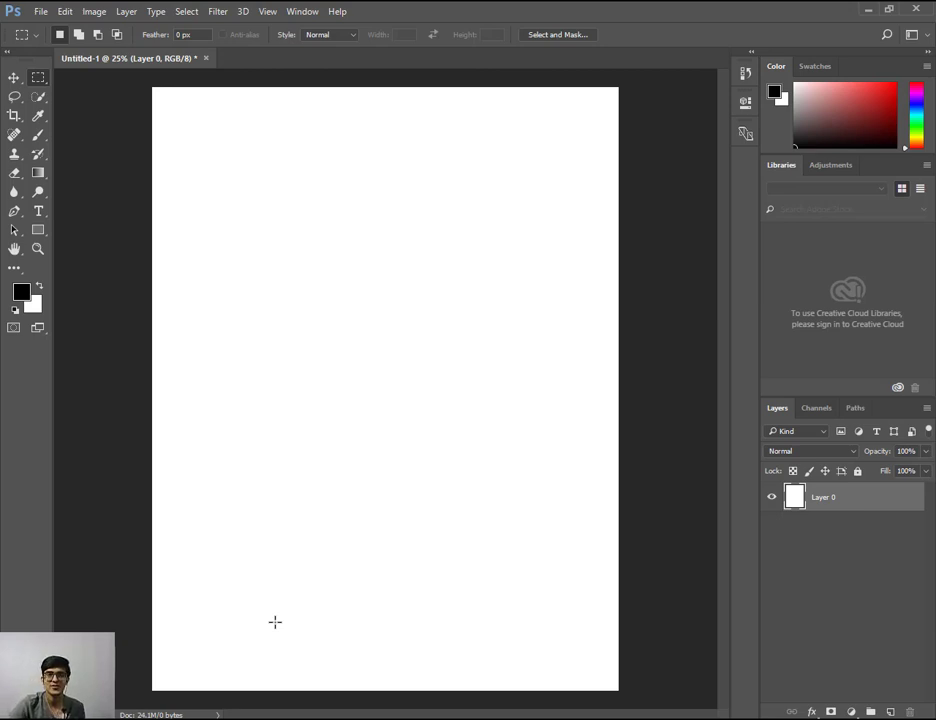
- Examine the marquee tool variants while alternating between the Move tool and the Rectangular Marquee Tool
click(13, 77)
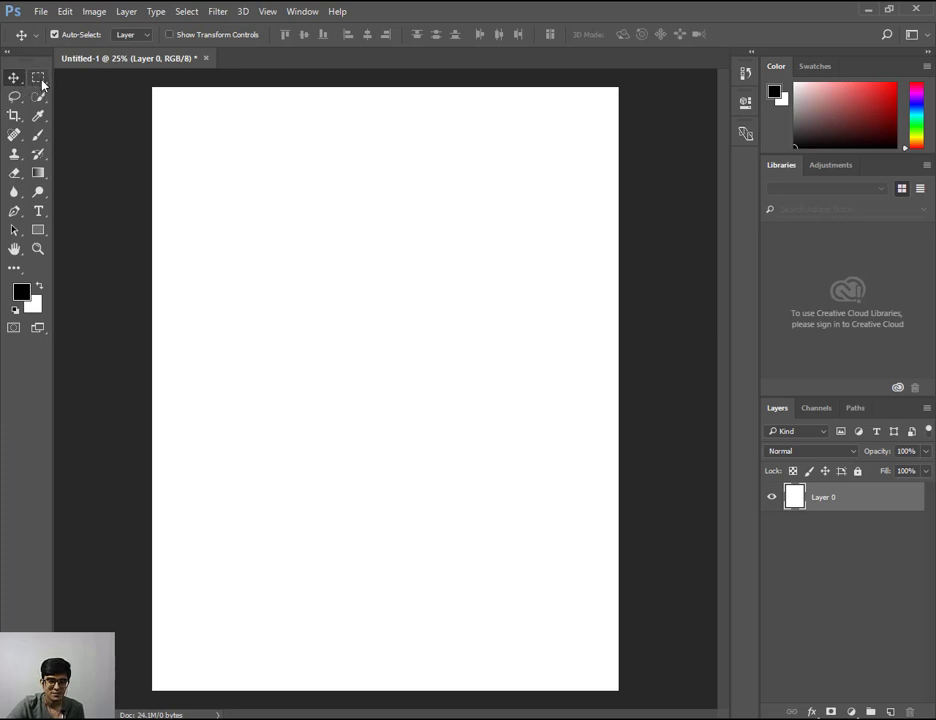
click(39, 79)
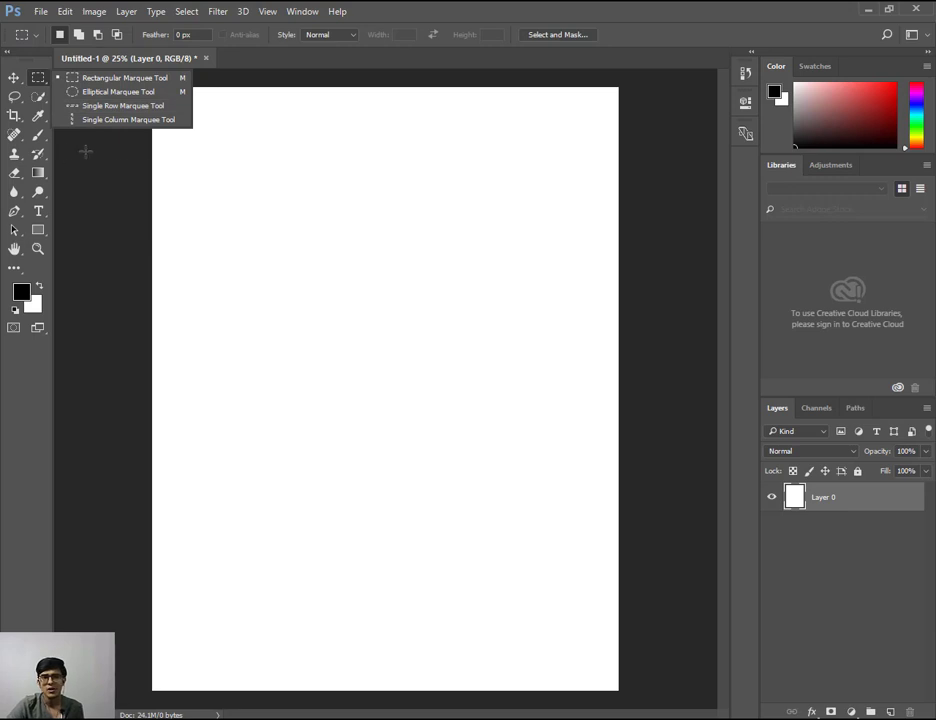
click(207, 181)
click(13, 80)
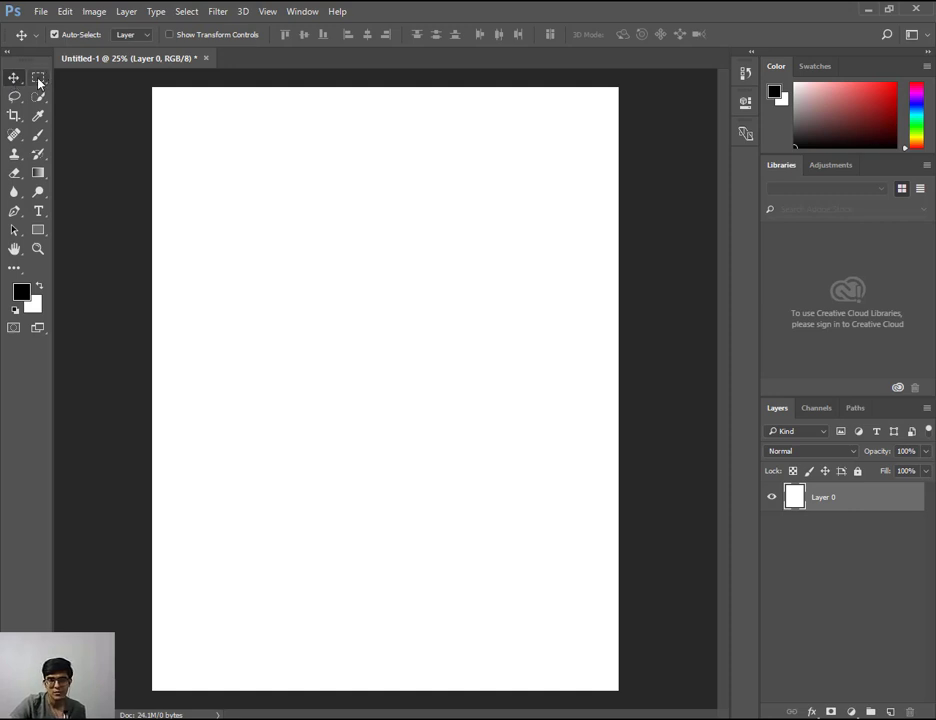
click(39, 78)
right_click(43, 80)
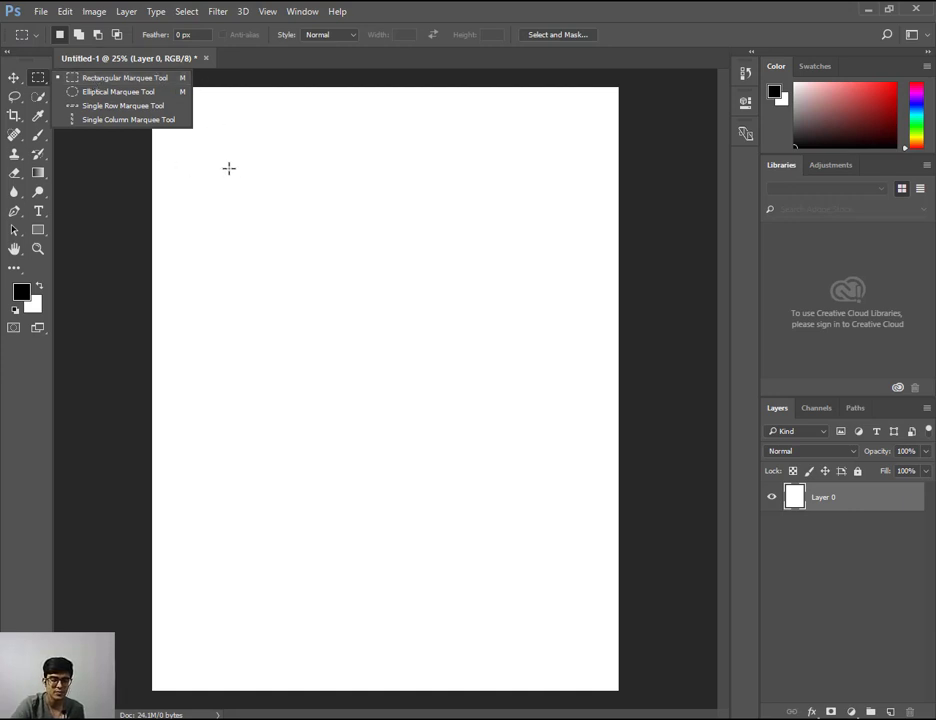
key(v)
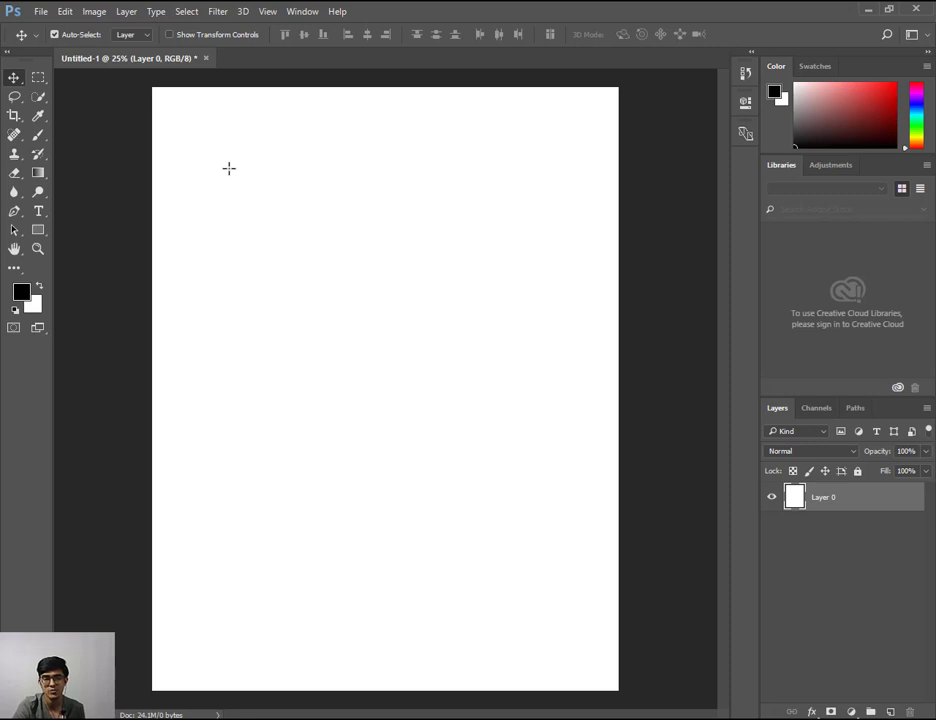
key(m)
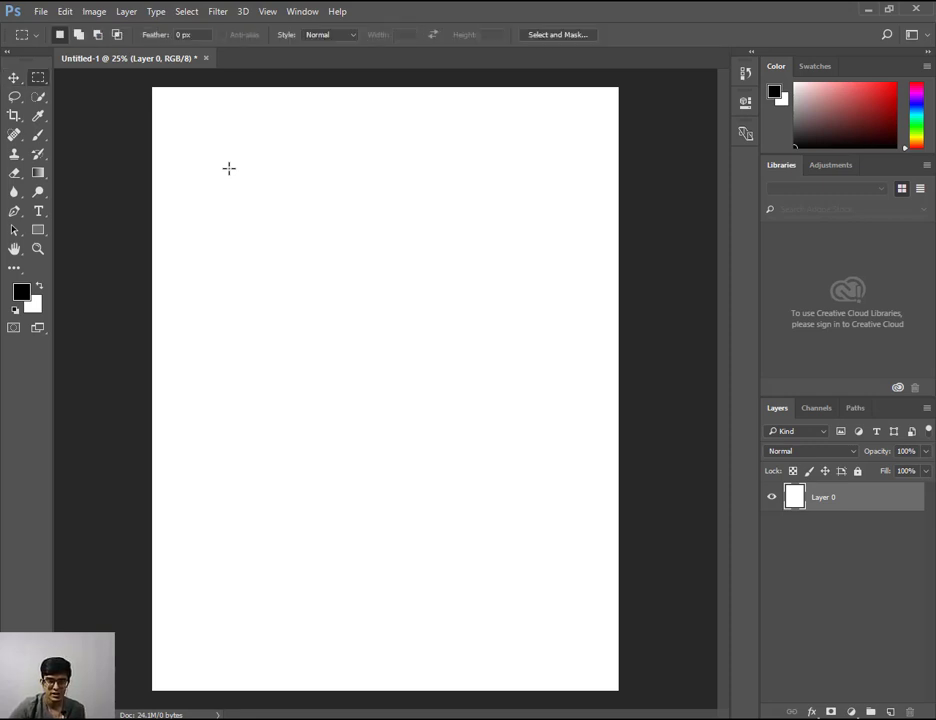
right_click(44, 84)
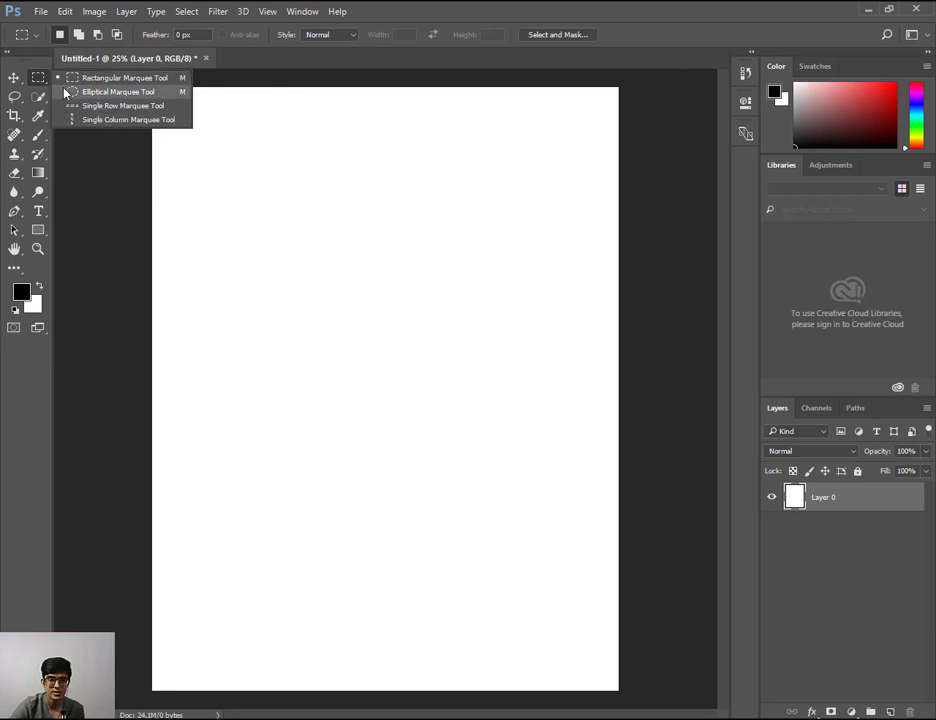
click(44, 84)
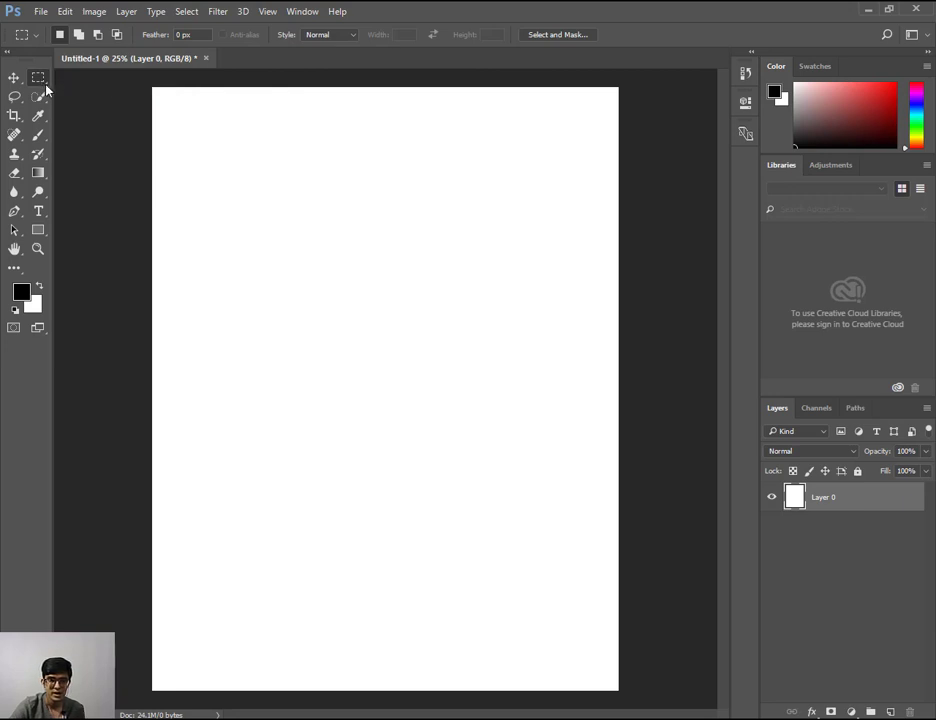
- Select a wide rectangular area in the upper half of the canvas with the Rectangular Marquee Tool
right_click(45, 85)
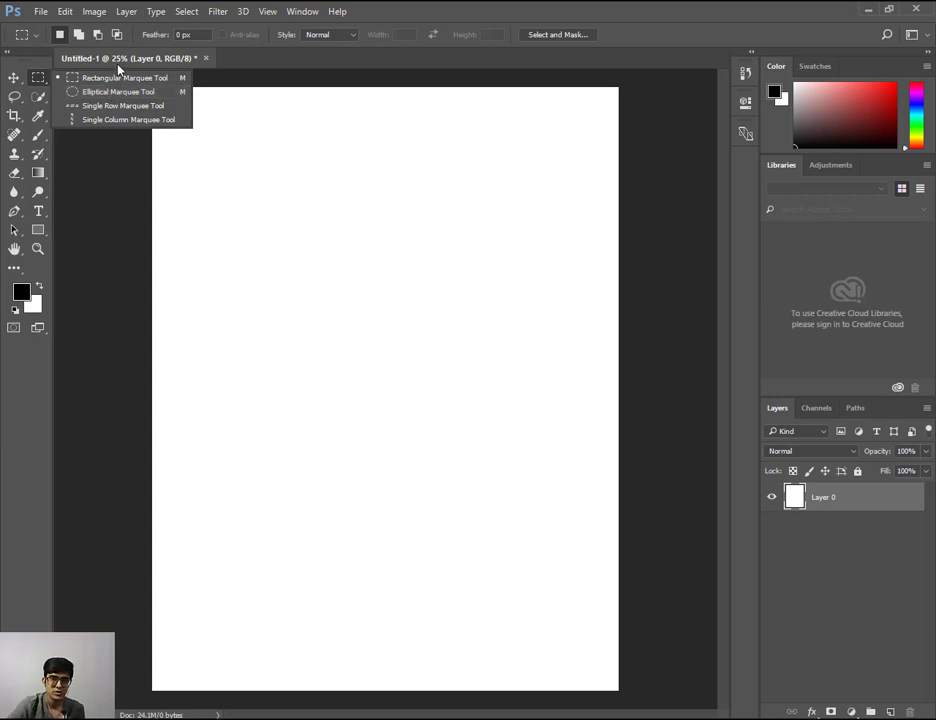
click(116, 78)
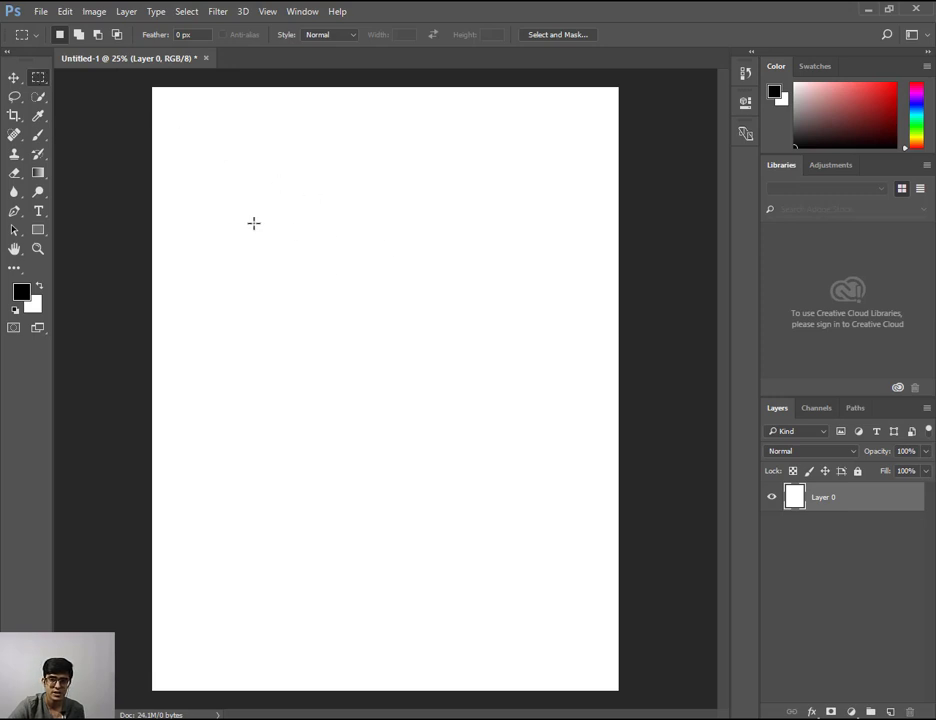
drag(253, 223, 541, 397)
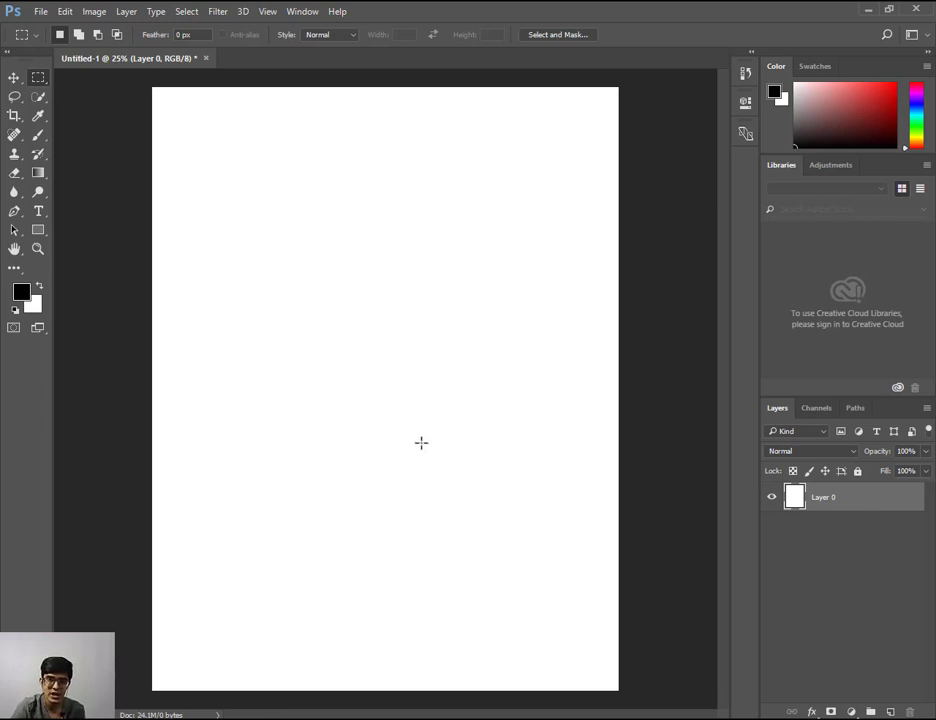
drag(243, 208, 559, 401)
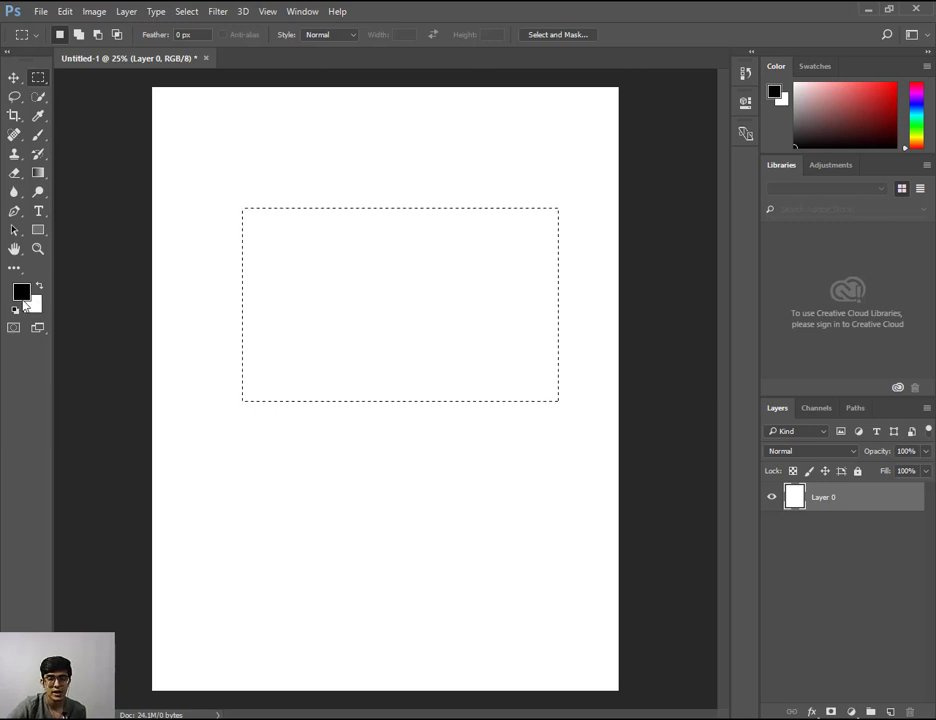
- Set the foreground color to light green bff487 and fill the rectangular selection with it
click(22, 291)
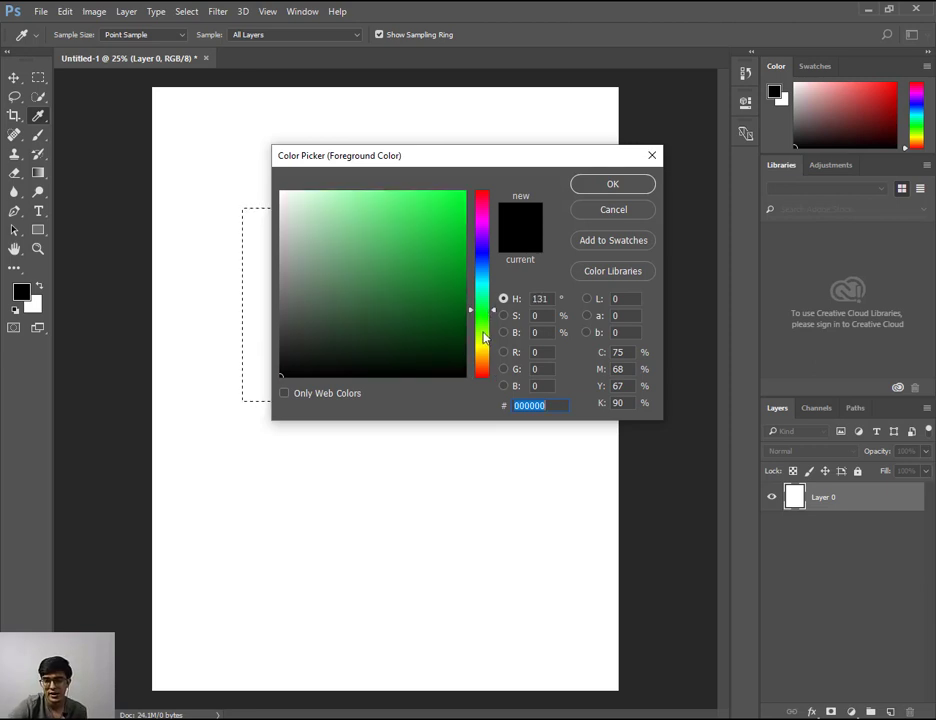
click(363, 199)
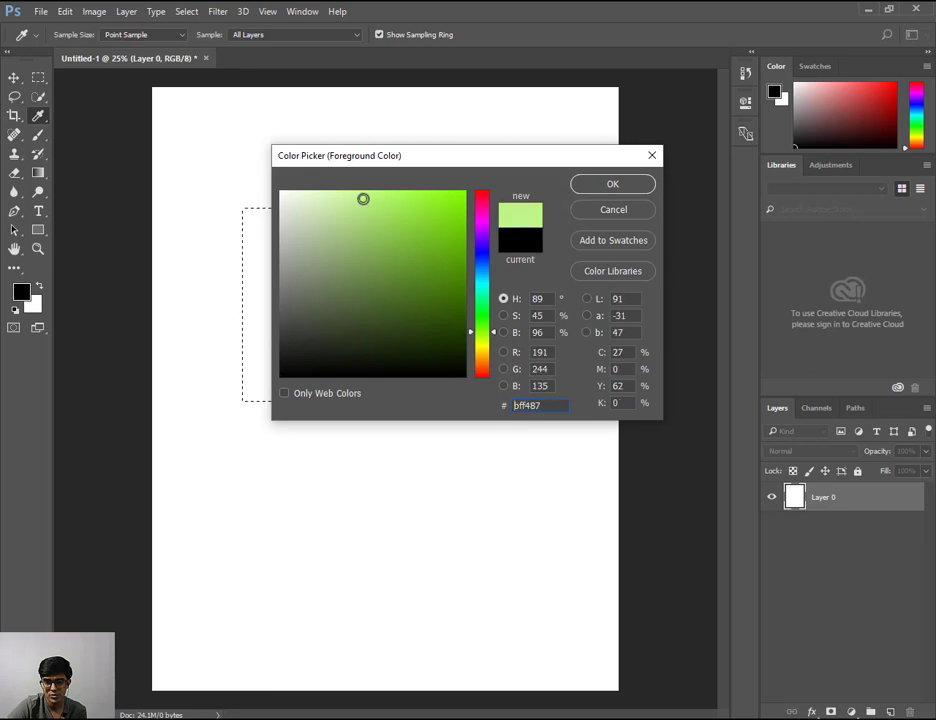
click(614, 184)
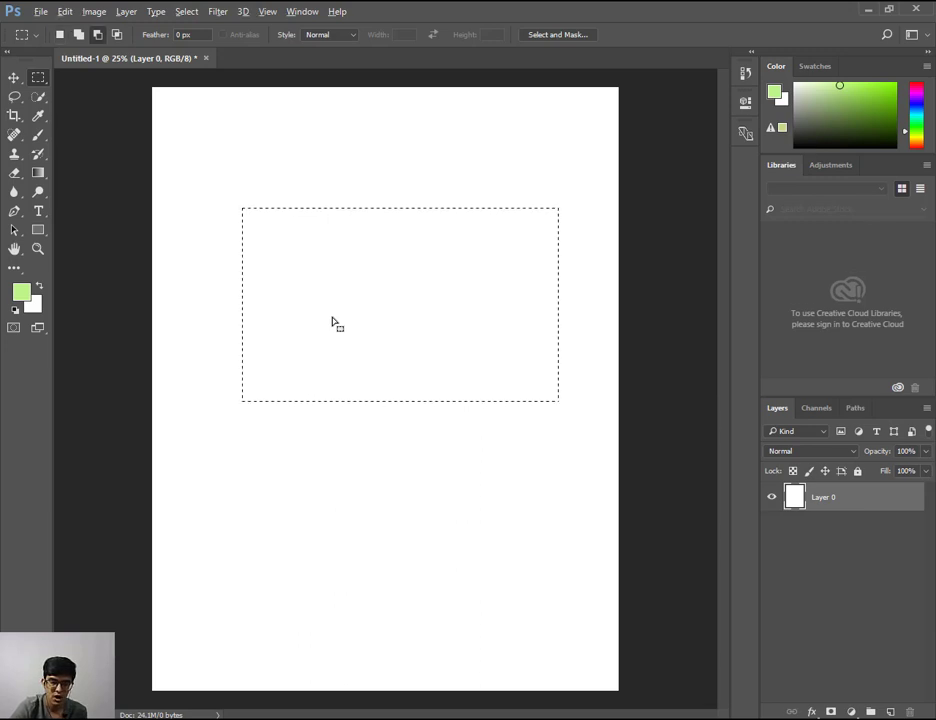
key(alt+BackSpace)
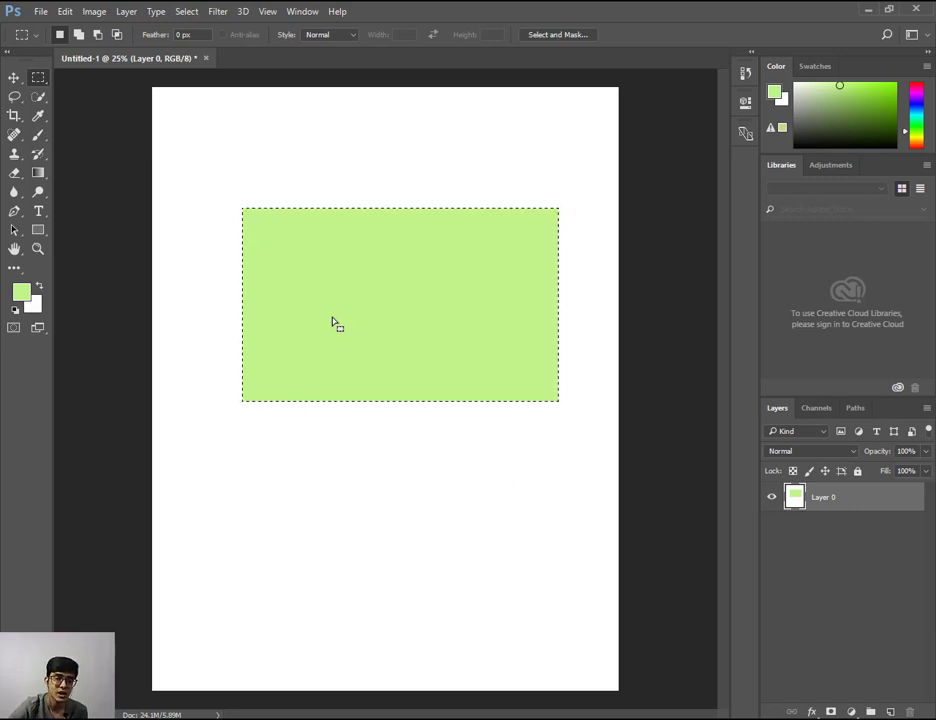
- Set the background color to red and fill the rectangular selection with it
click(33, 304)
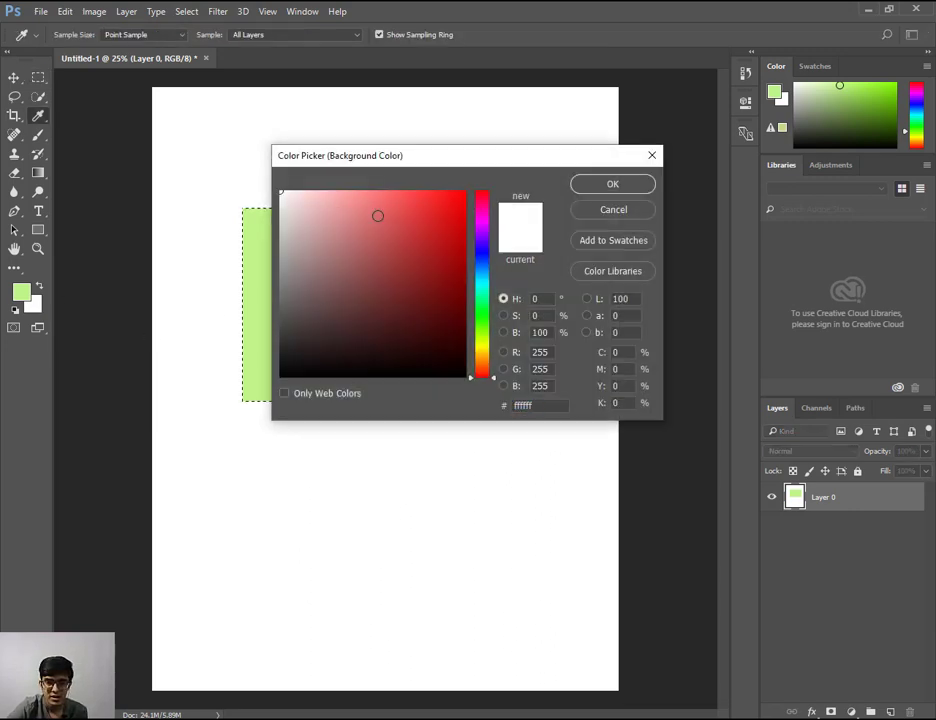
click(418, 207)
click(632, 186)
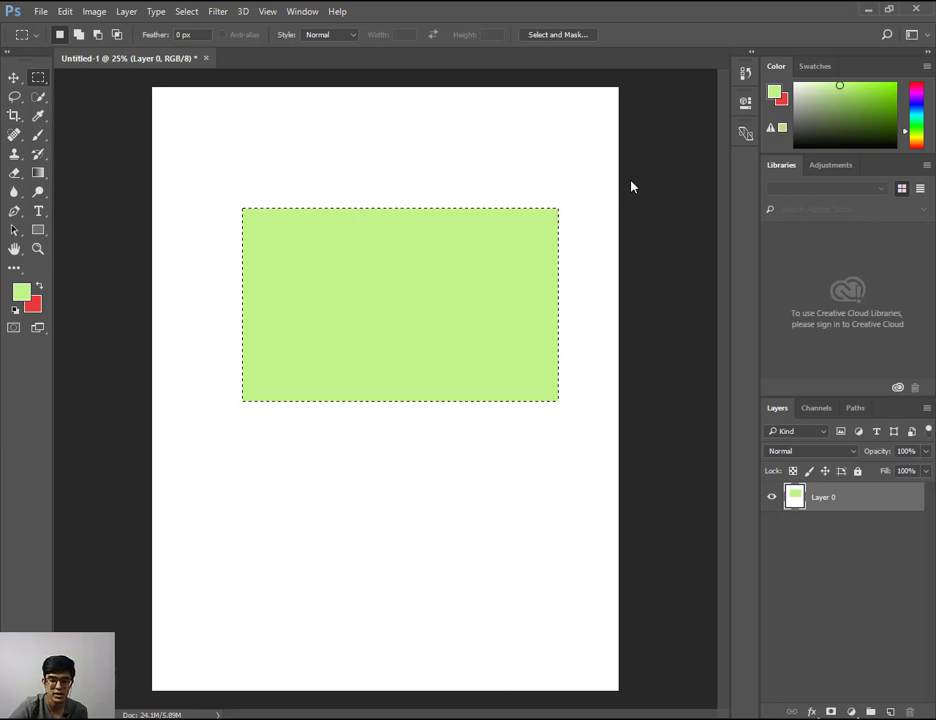
key(ctrl+BackSpace)
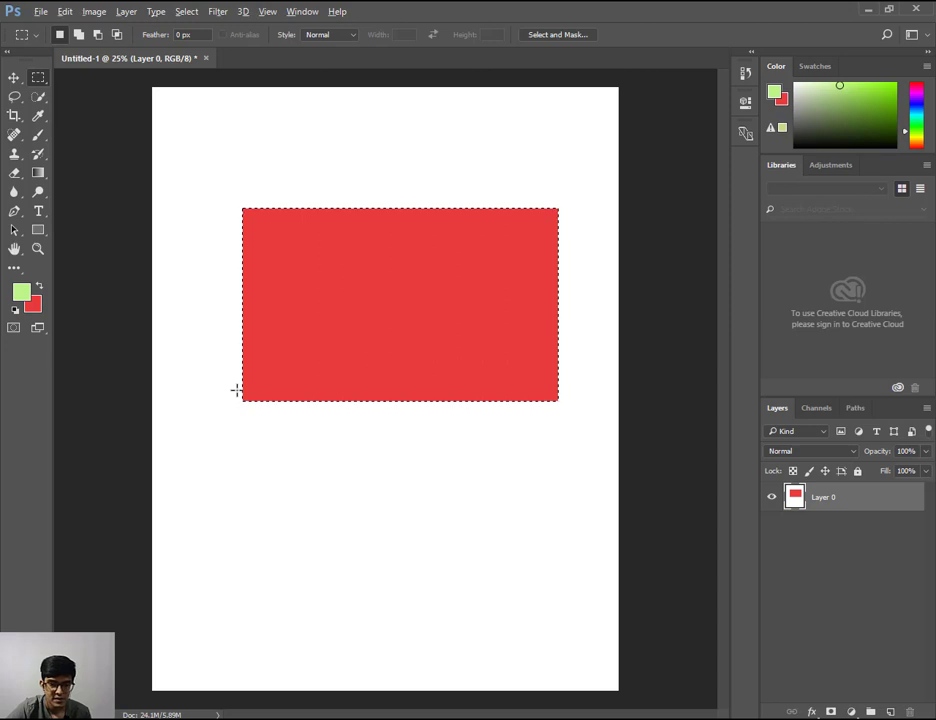
- Try subtracting a small rectangle from the lower-left corner of the selection, and undo it
drag(237, 390, 280, 417)
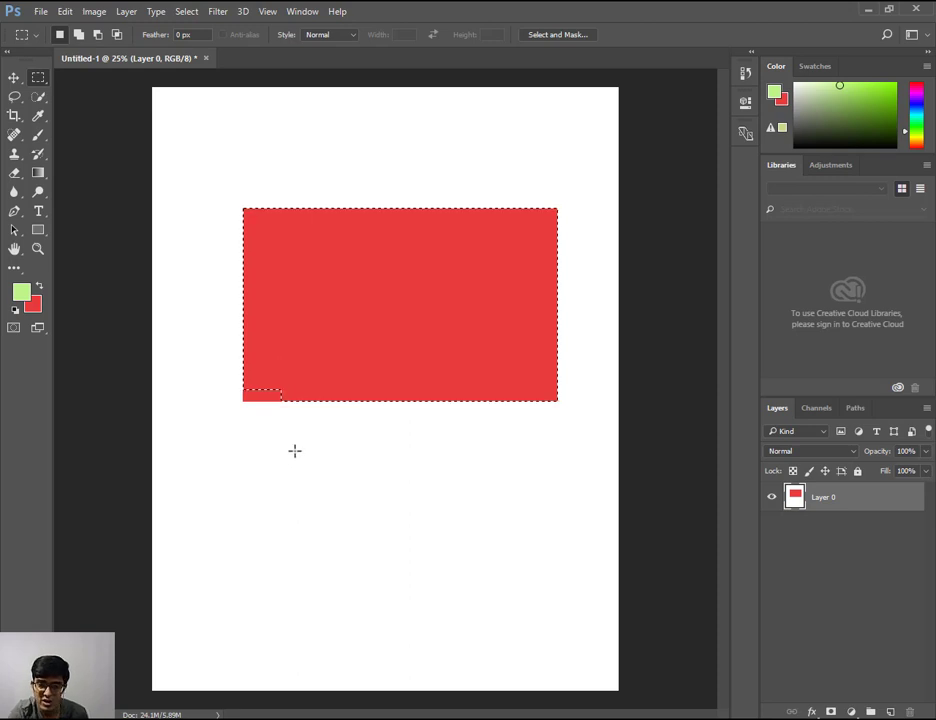
key(ctrl+z)
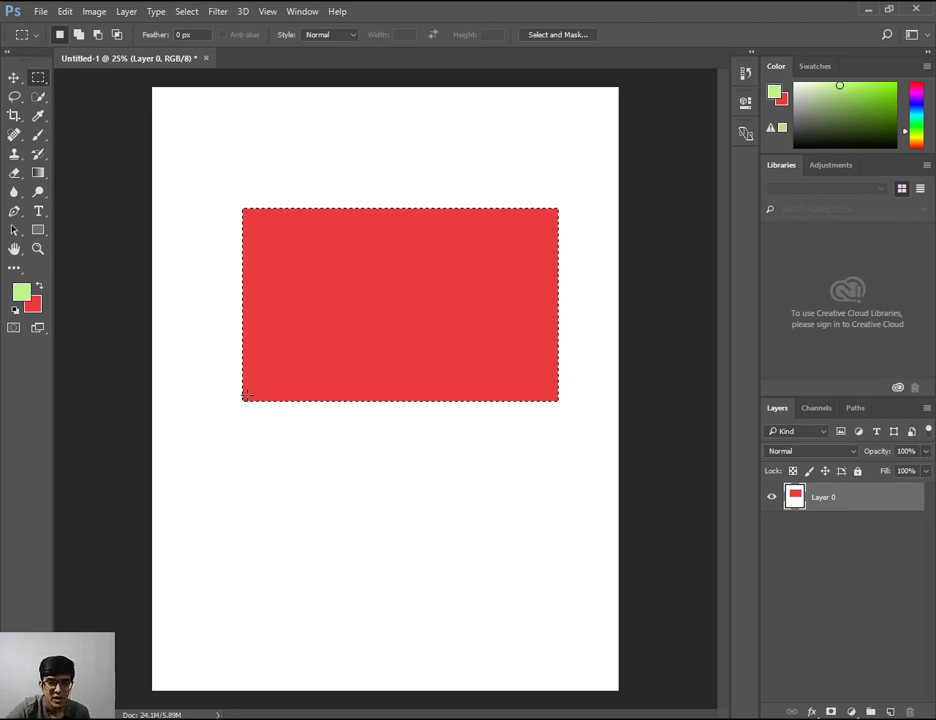
- Try adding a small rectangle to the selection's lower-left corner and filling it with the red background color, and step back through both changes
drag(240, 397, 277, 404)
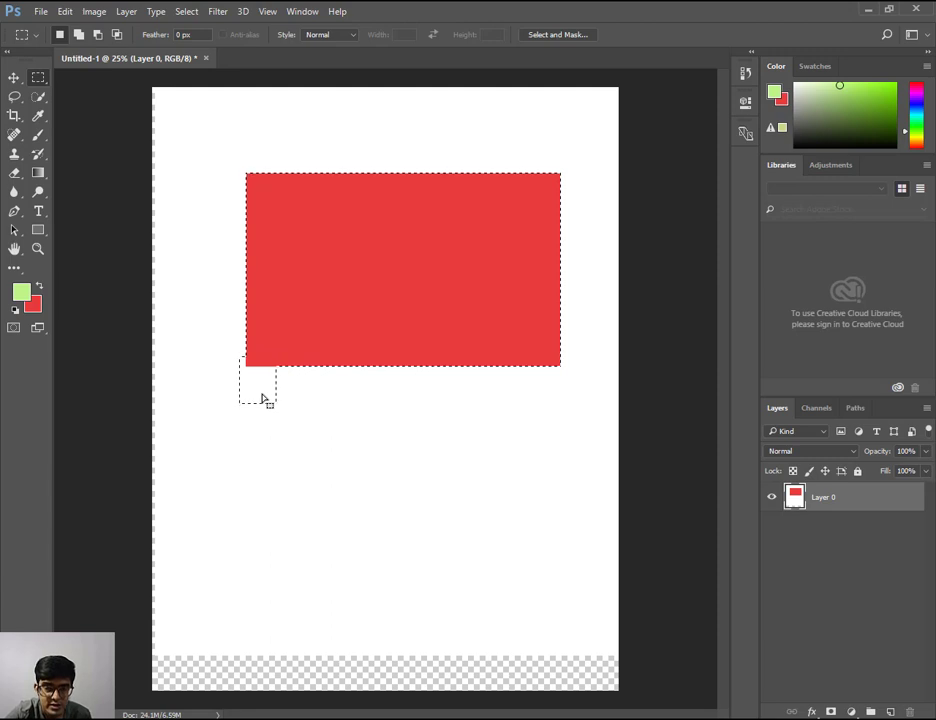
key(ctrl+BackSpace)
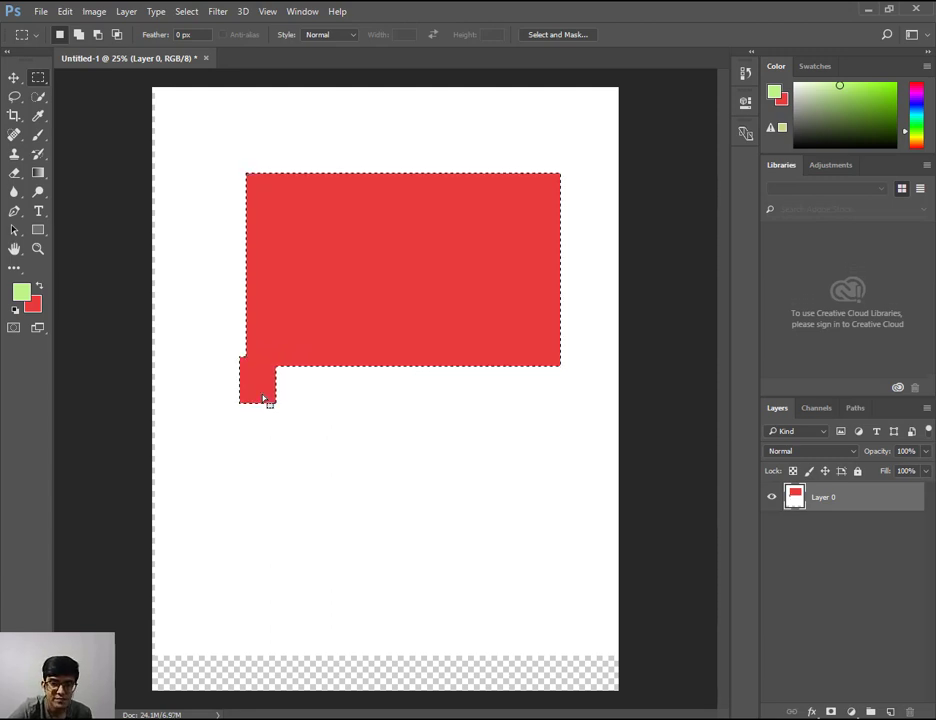
key(ctrl+z)
key(ctrl+z)
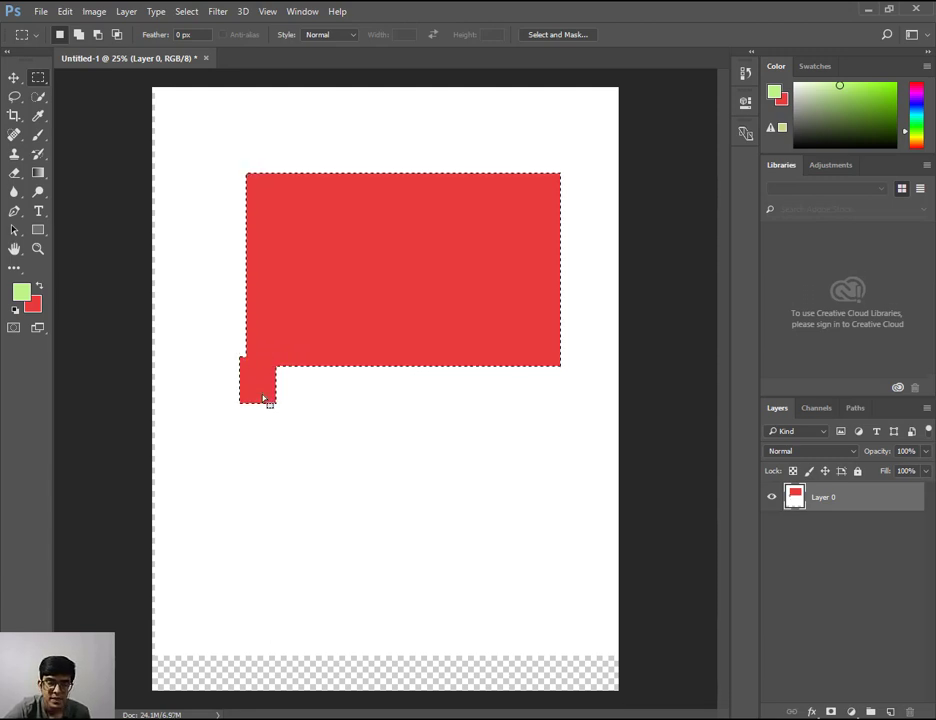
key(ctrl+z)
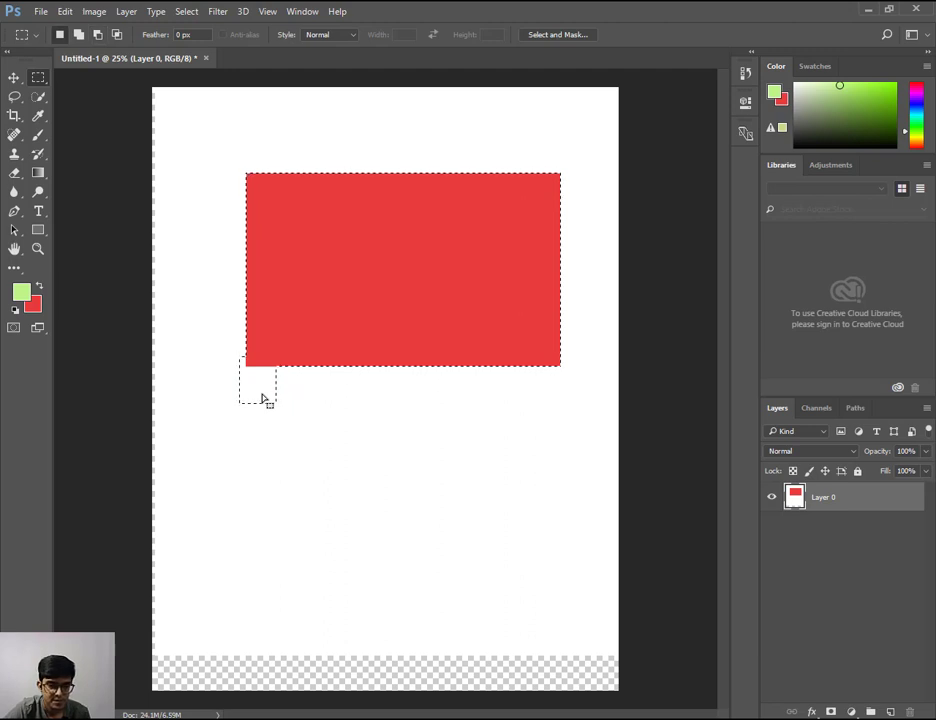
key(ctrl+alt+z)
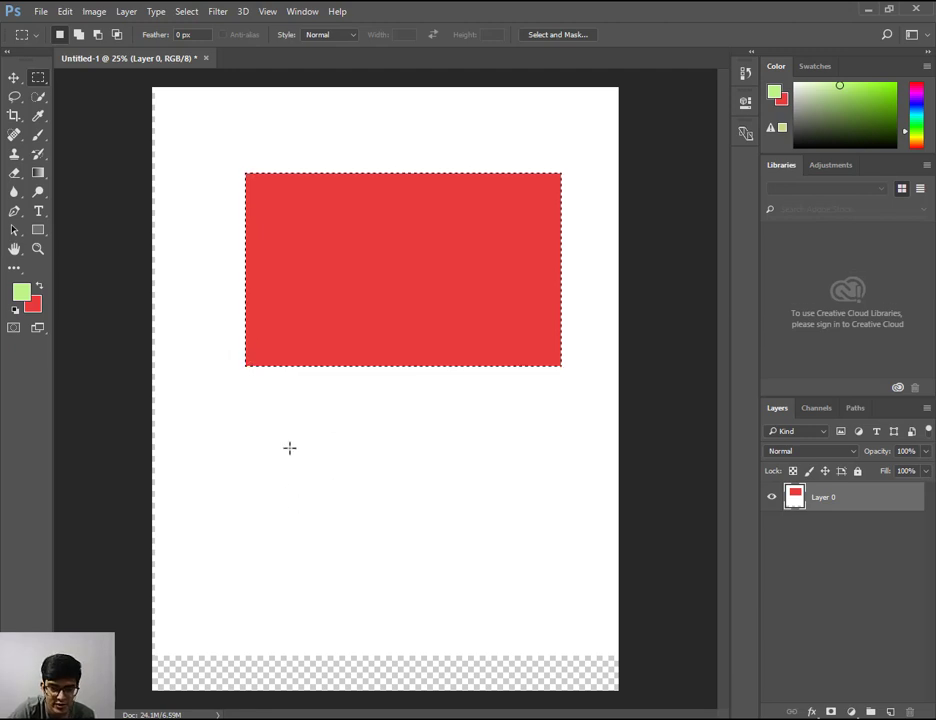
- Move the shifted layer content down and slightly left to close the transparent strip at the canvas bottom
drag(290, 447, 286, 483)
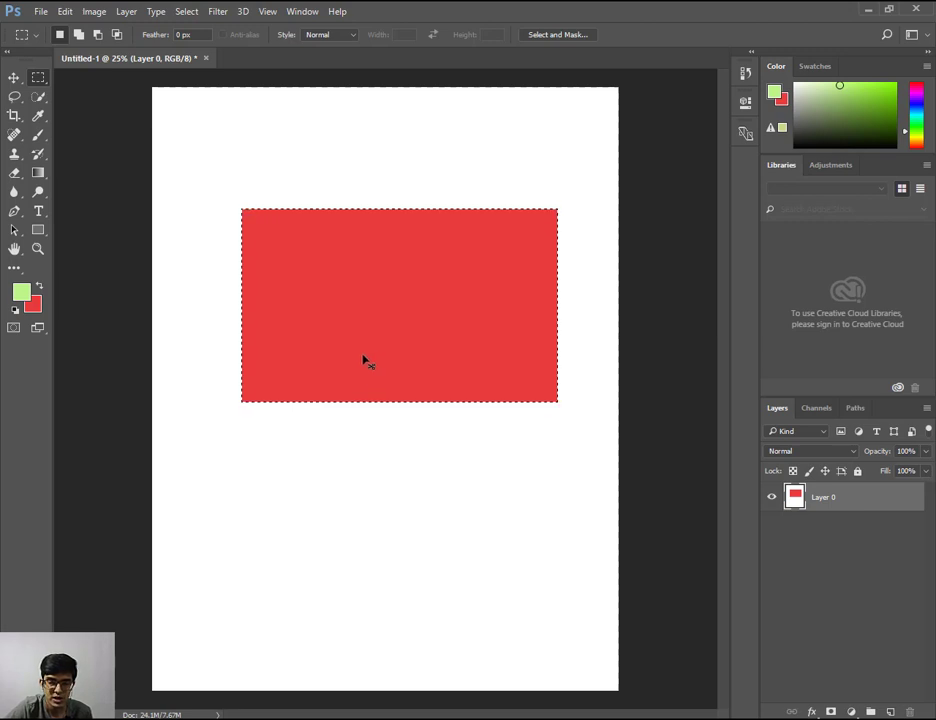
mouse_move(362, 449)
mouse_down()
mouse_move(240, 428)
mouse_move(430, 467)
mouse_move(331, 457)
mouse_move(360, 452)
mouse_up()
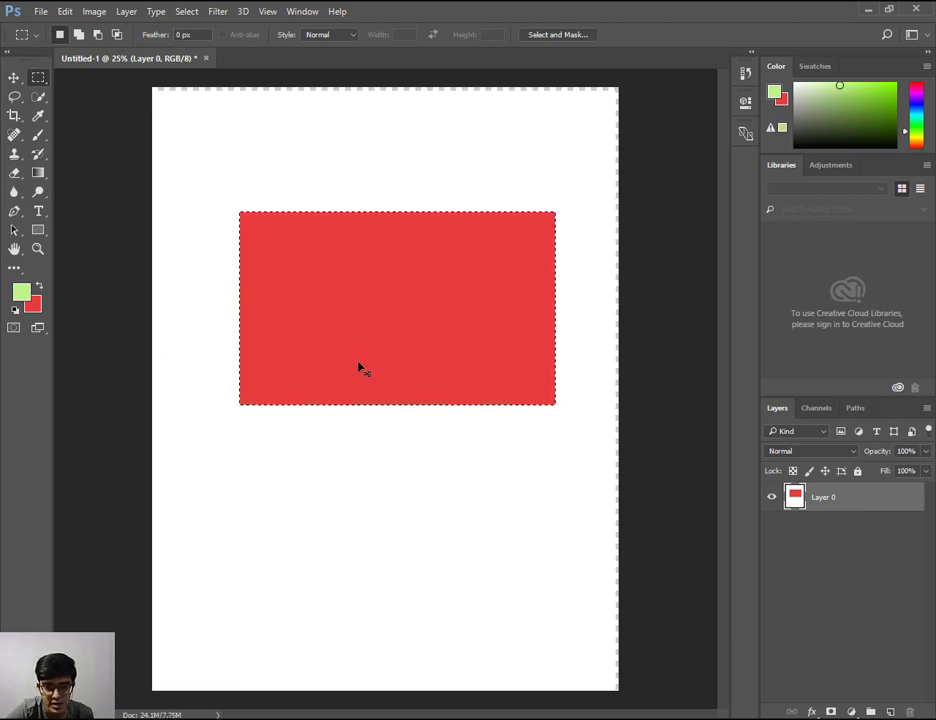
- Try moving the selected red rectangle to the lower half of the canvas twice, restoring its original position each time
drag(360, 368, 363, 584)
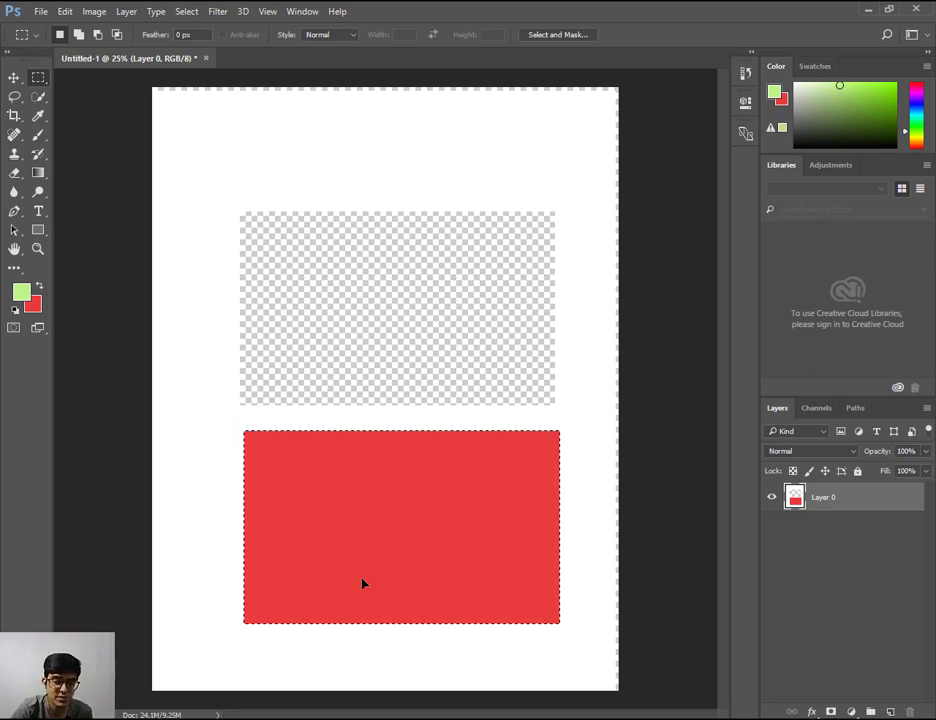
key(ctrl+z)
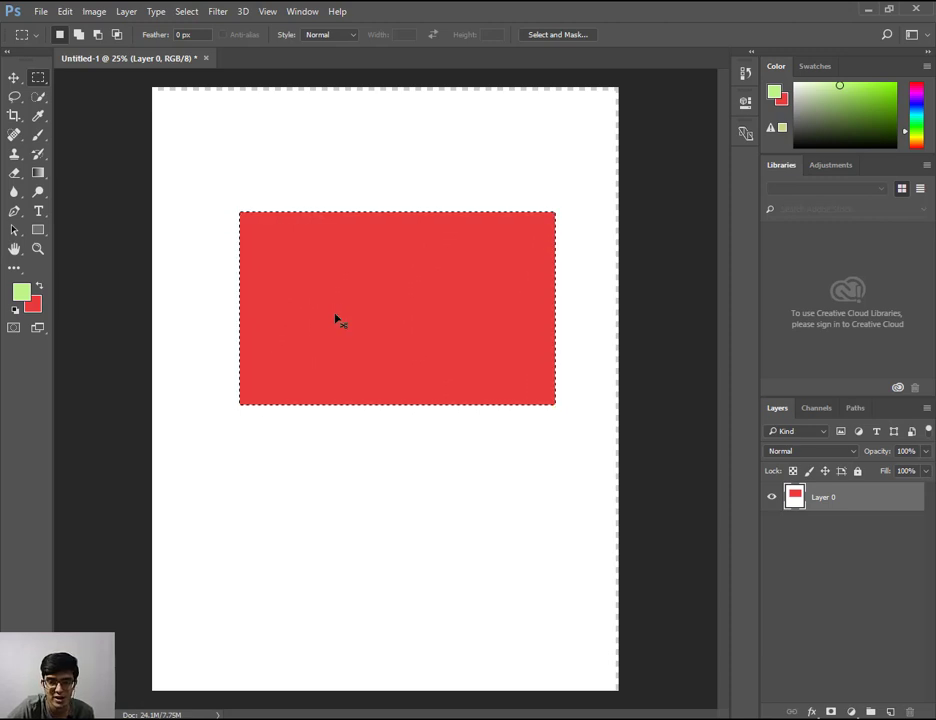
drag(336, 320, 337, 522)
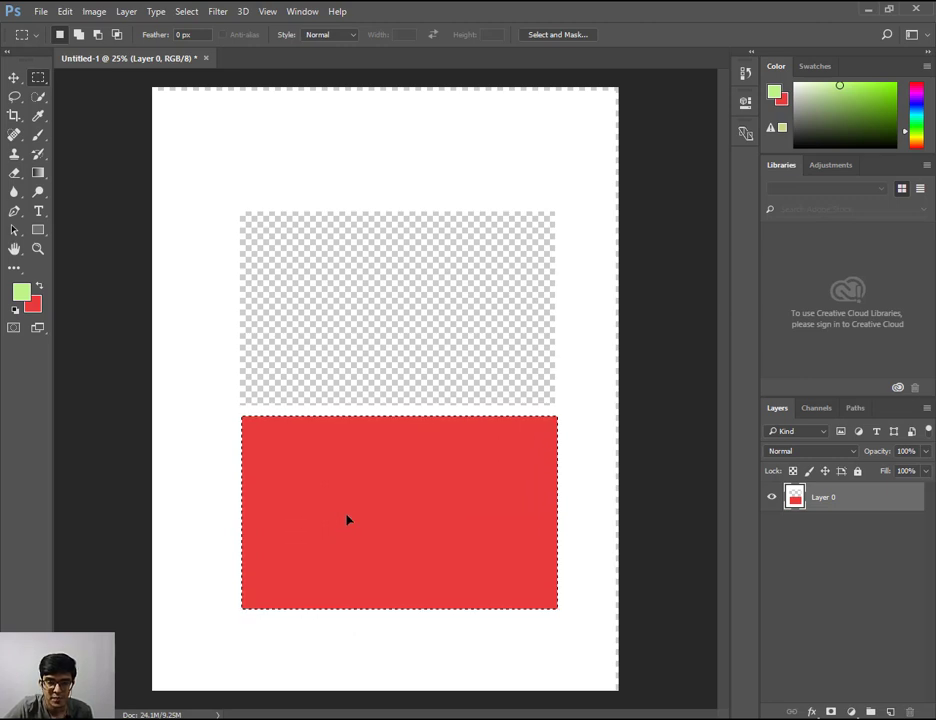
drag(347, 520, 337, 331)
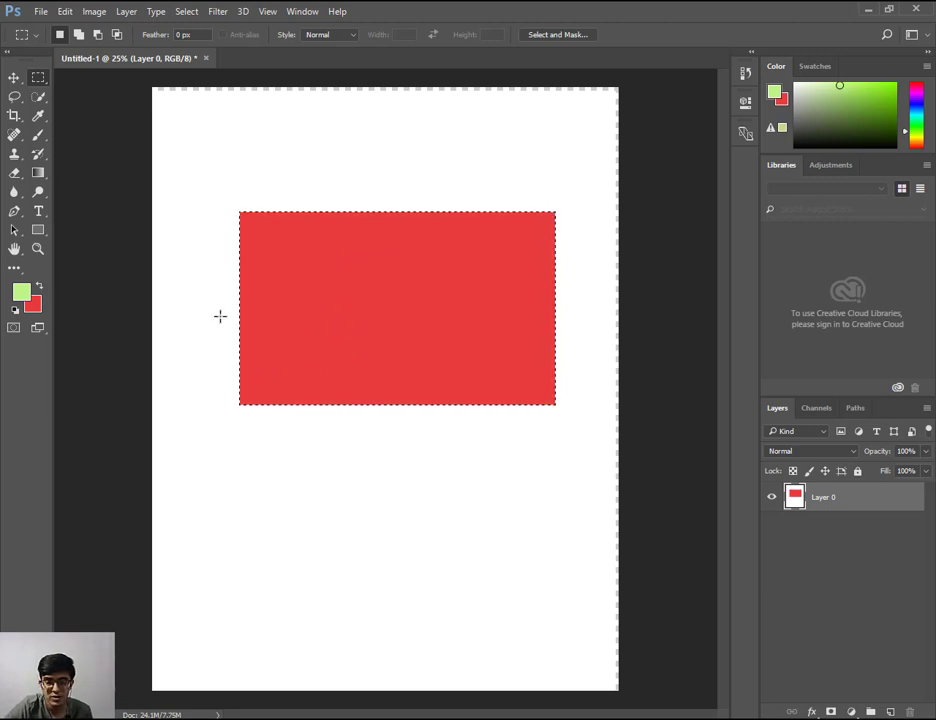
- Deselect the red rectangle and undo the deselection
click(378, 470)
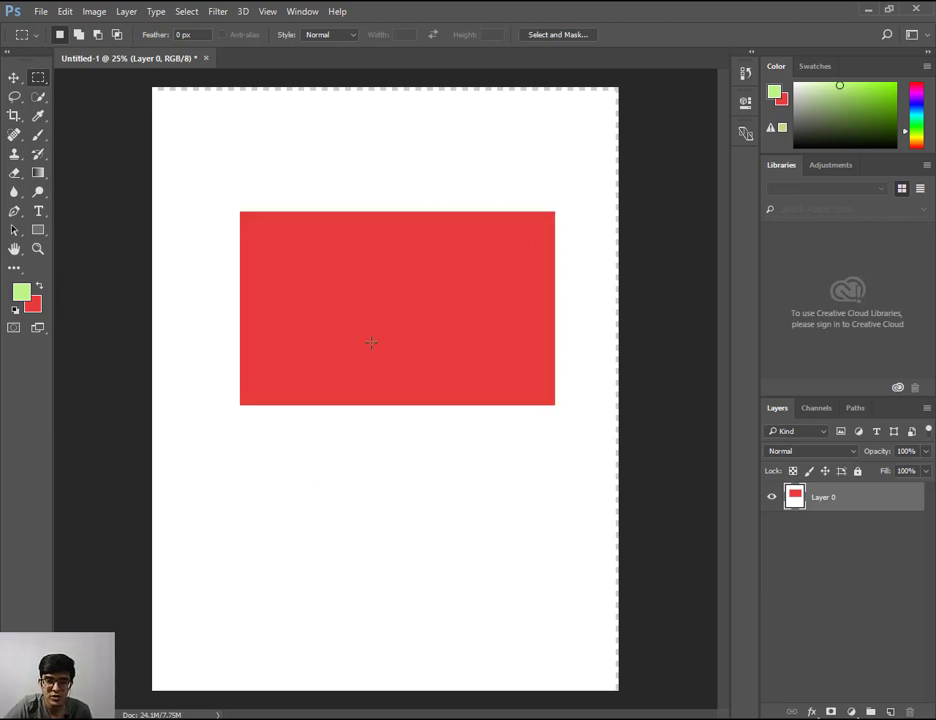
key(ctrl+z)
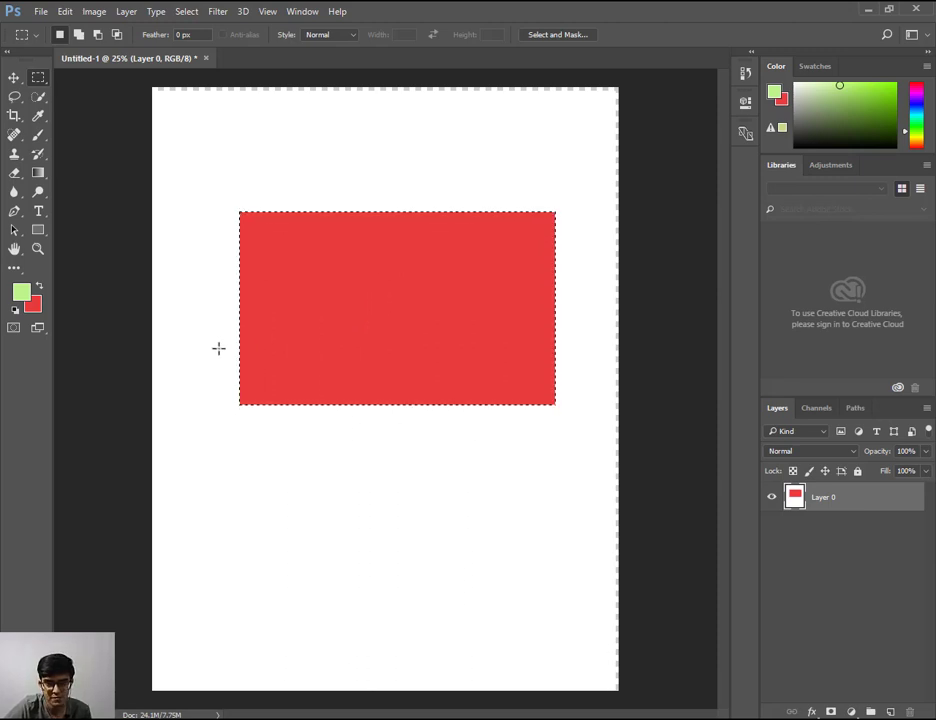
- Add a rectangle overlapping the red shape's lower-left corner to the selection and fill the combined area with the light green foreground color
key(shift)
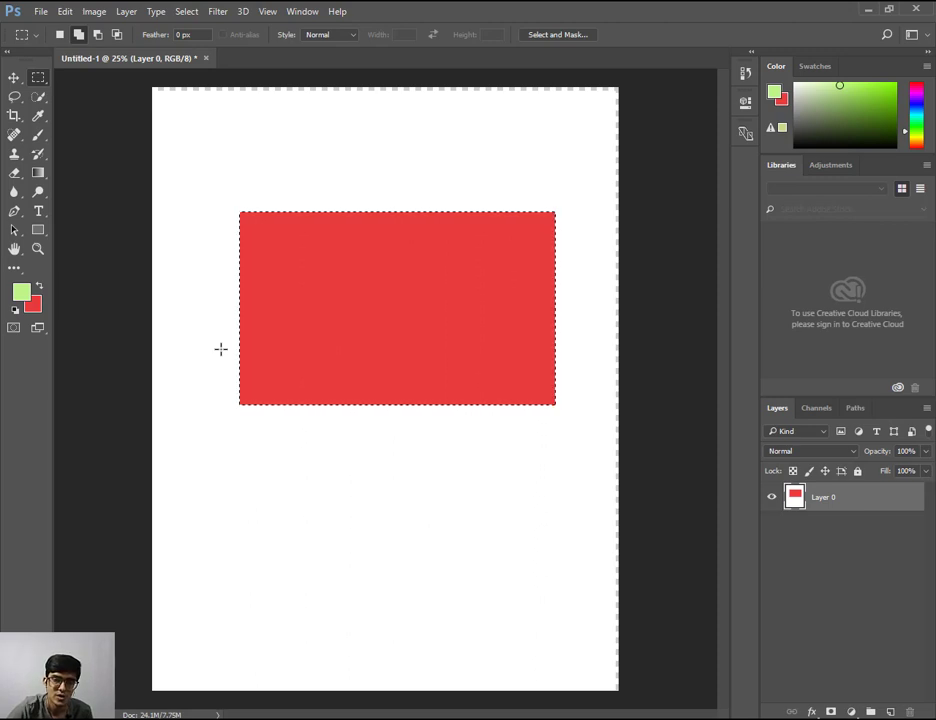
drag(221, 349, 410, 469)
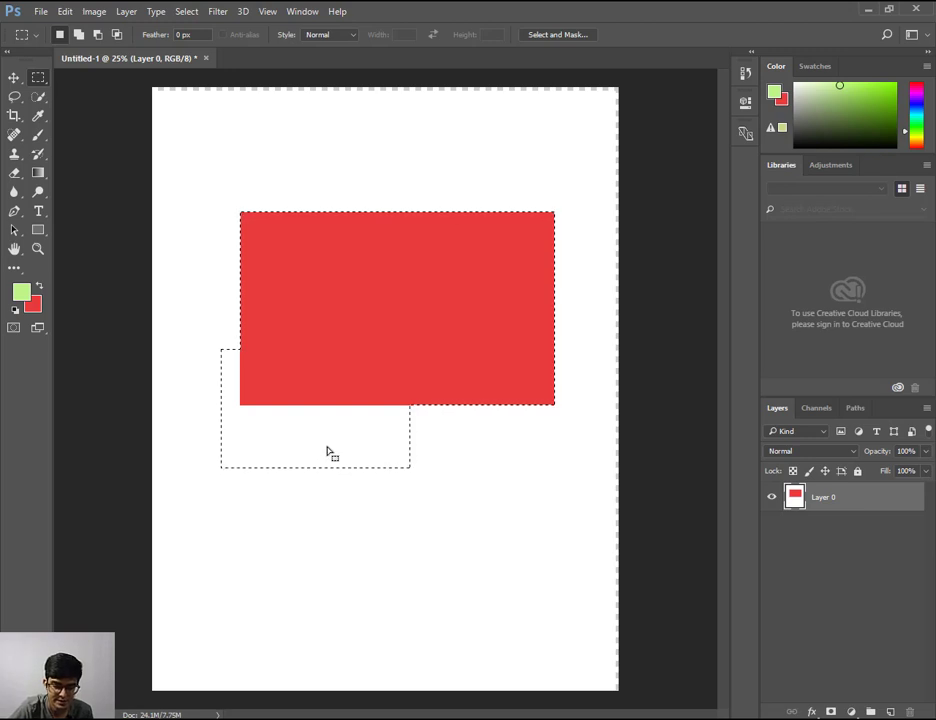
key(alt+BackSpace)
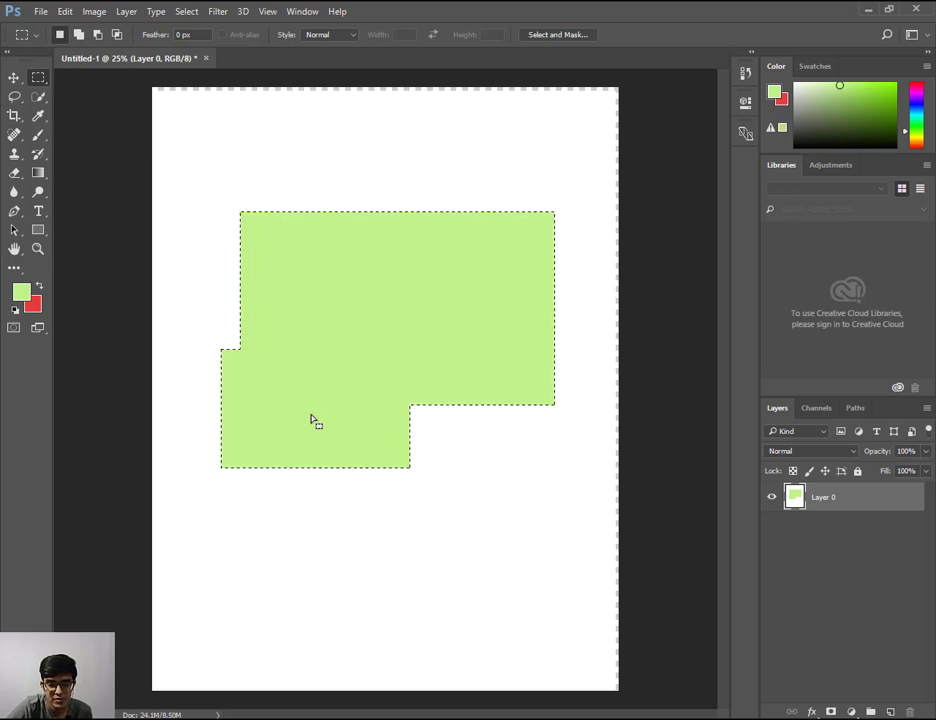
- Subtract a narrow vertical strip at the green shape's lower-left edge from the selection and fill the remaining area with the red background color
mouse_move(328, 381)
mouse_down()
mouse_move(391, 478)
mouse_move(324, 549)
mouse_move(343, 253)
mouse_move(453, 447)
mouse_move(334, 384)
mouse_up()
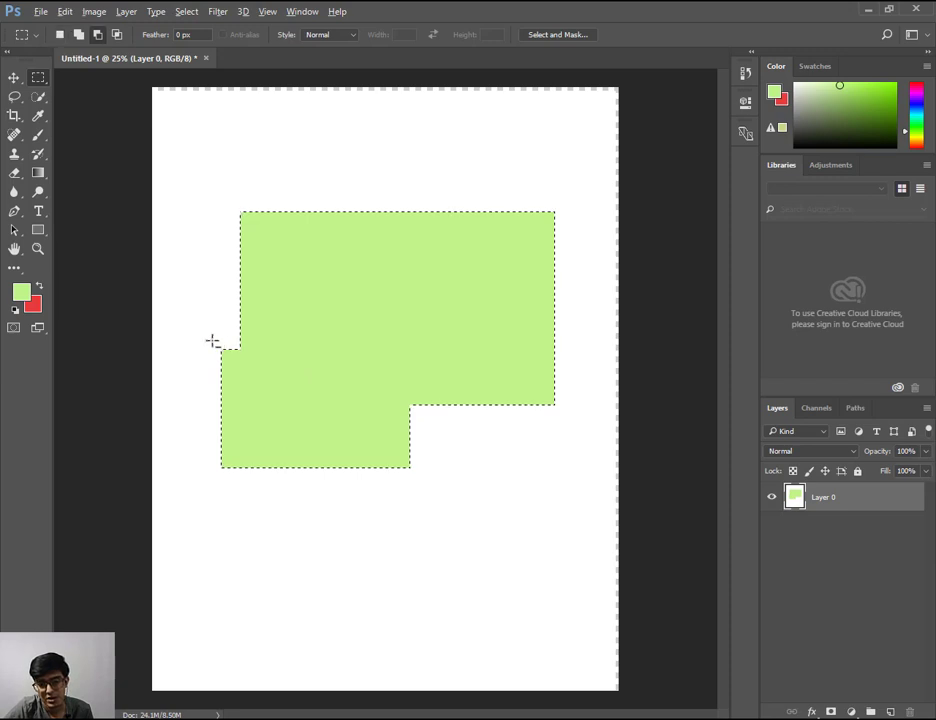
drag(209, 340, 267, 484)
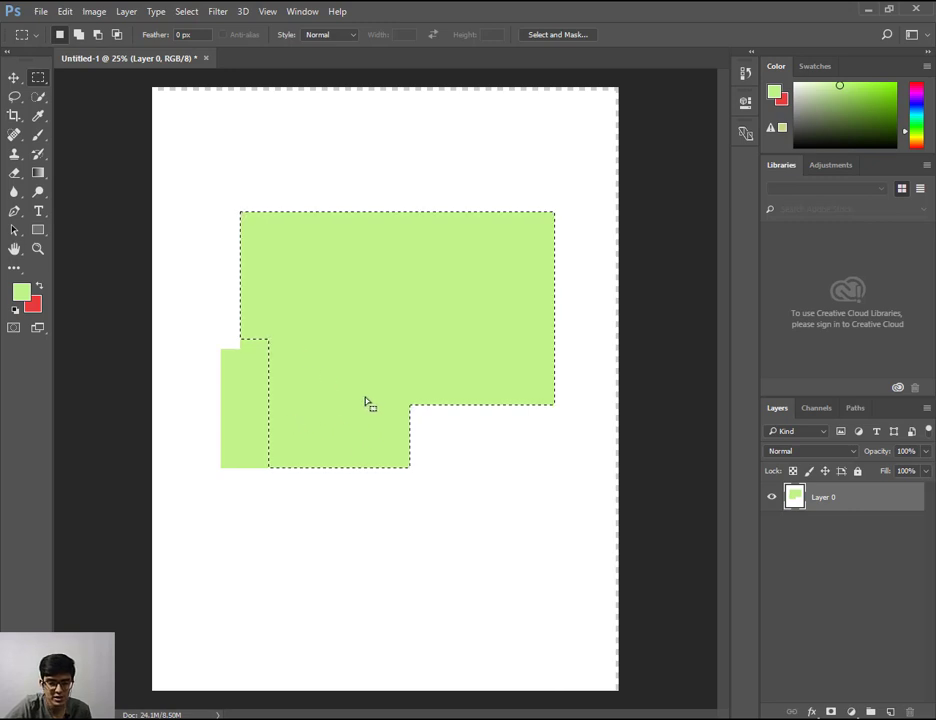
key(ctrl+BackSpace)
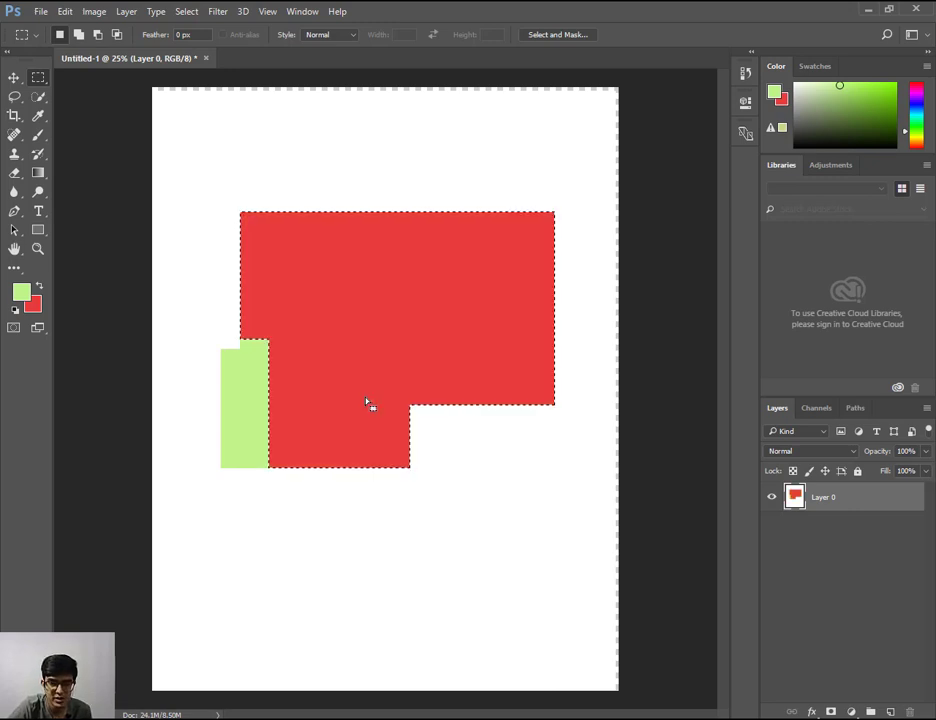
- Clear the selection around the red shape and show the available marquee tool variants
drag(309, 326, 464, 472)
click(324, 472)
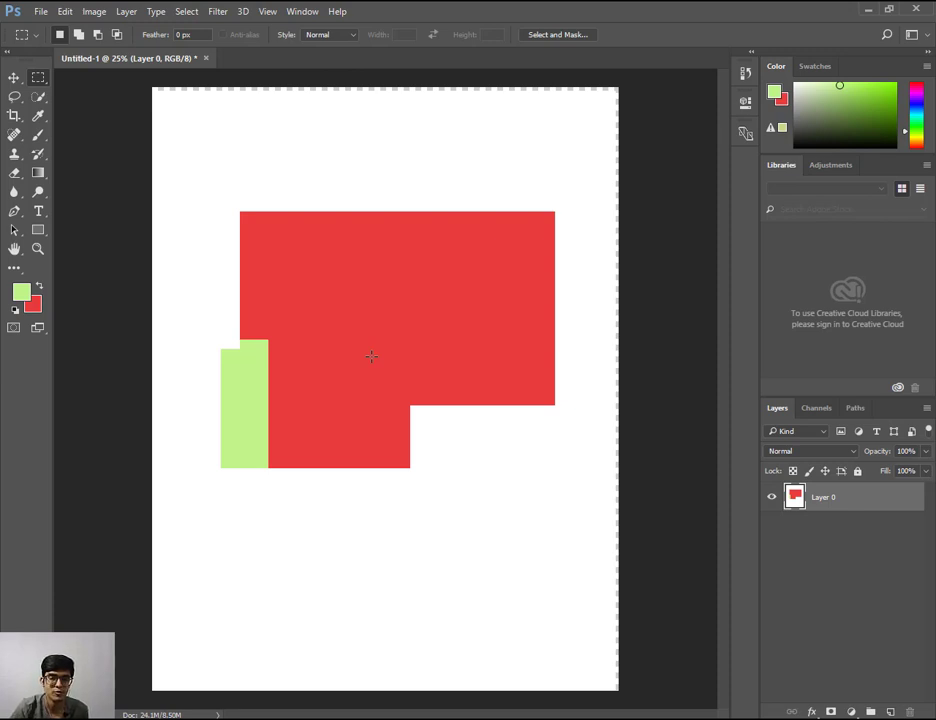
right_click(36, 82)
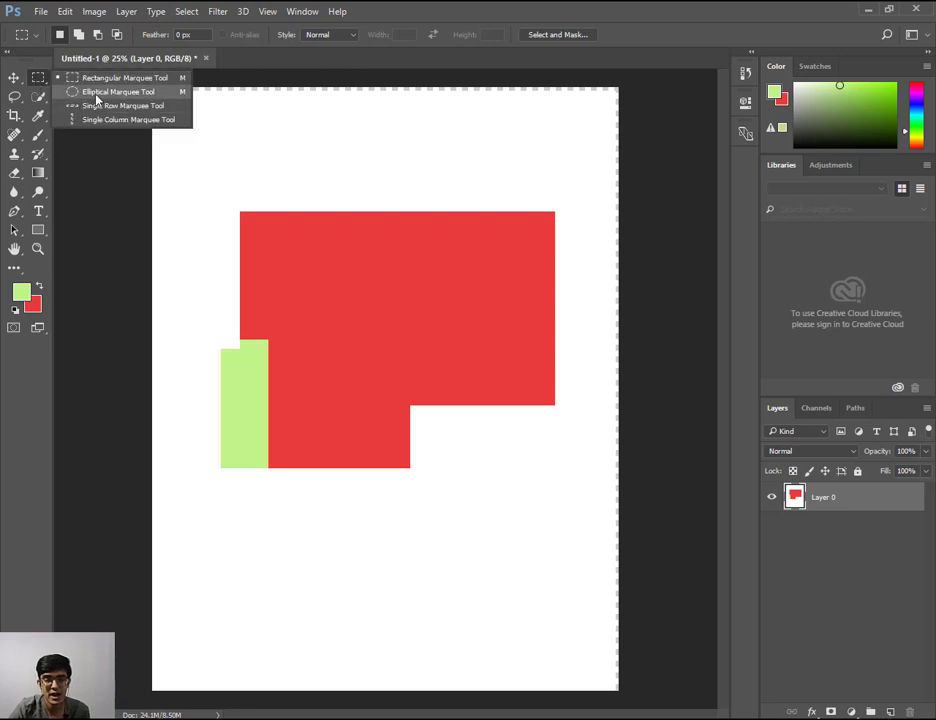